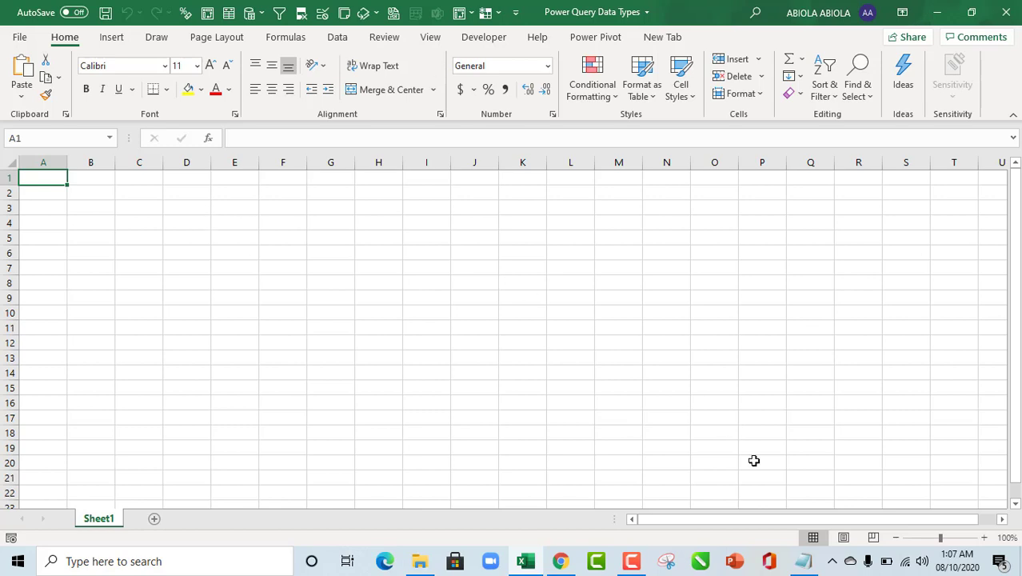
Review the SalesData text file and its location in the Pictures folder, ending back in the Power Query Data Types workbook
{"action": "left_click", "coordinate": [803, 563]}
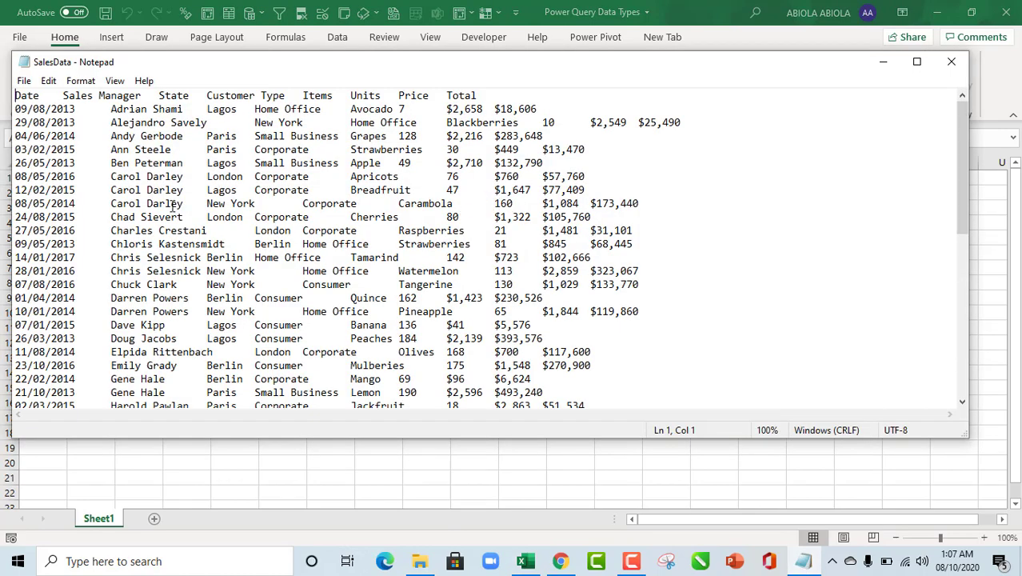
{"action": "left_click", "coordinate": [420, 561]}
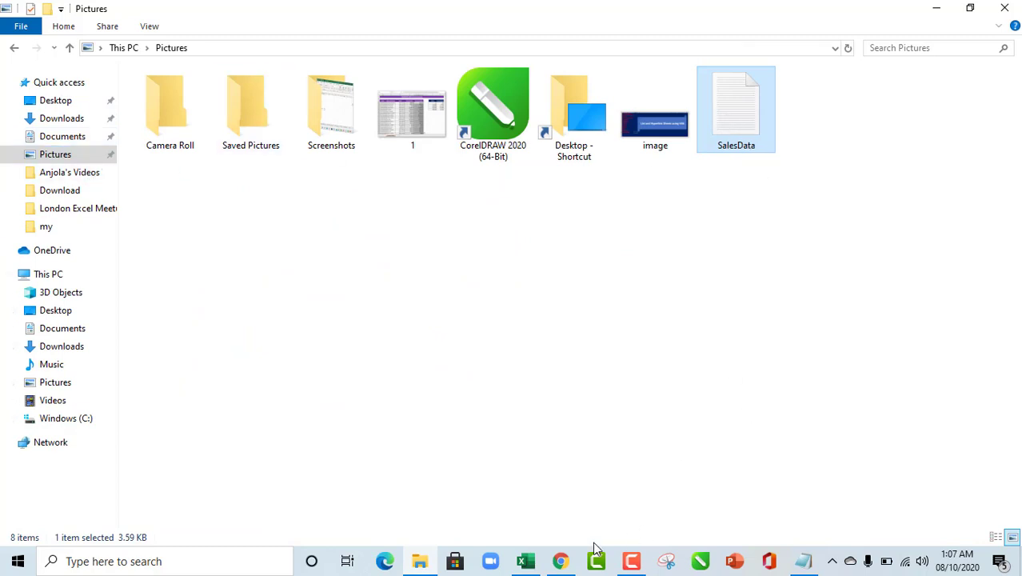
{"action": "left_click", "coordinate": [533, 563]}
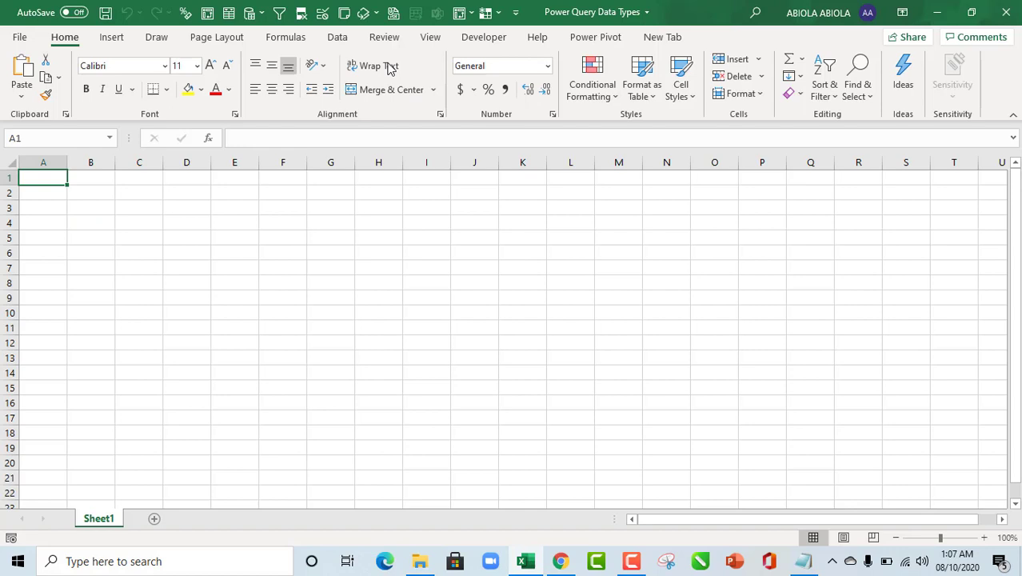
Import the SalesData text file from the Pictures folder and open its data for transformation in Power Query Editor
{"action": "left_click", "coordinate": [337, 38]}
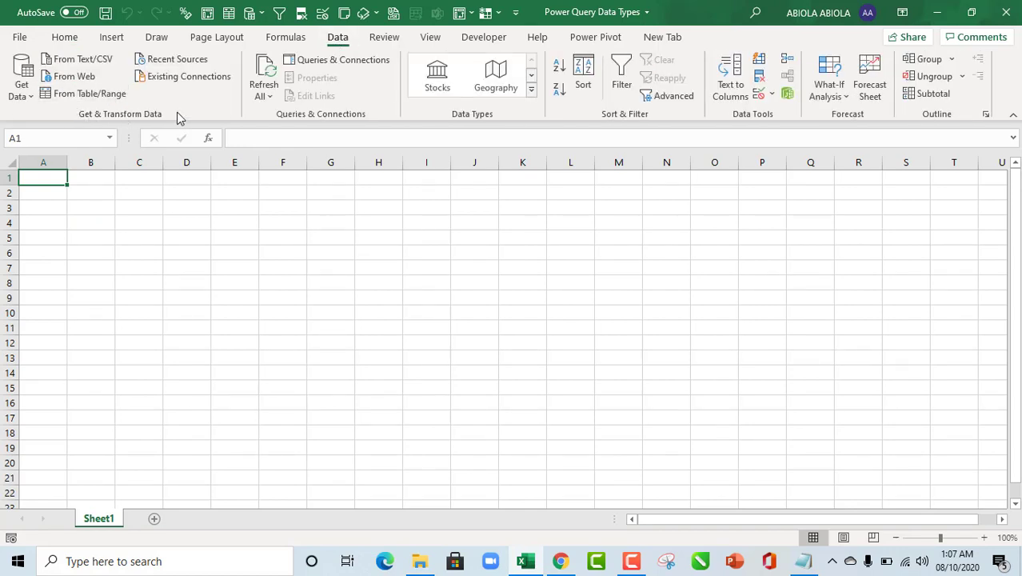
{"action": "left_click", "coordinate": [87, 60]}
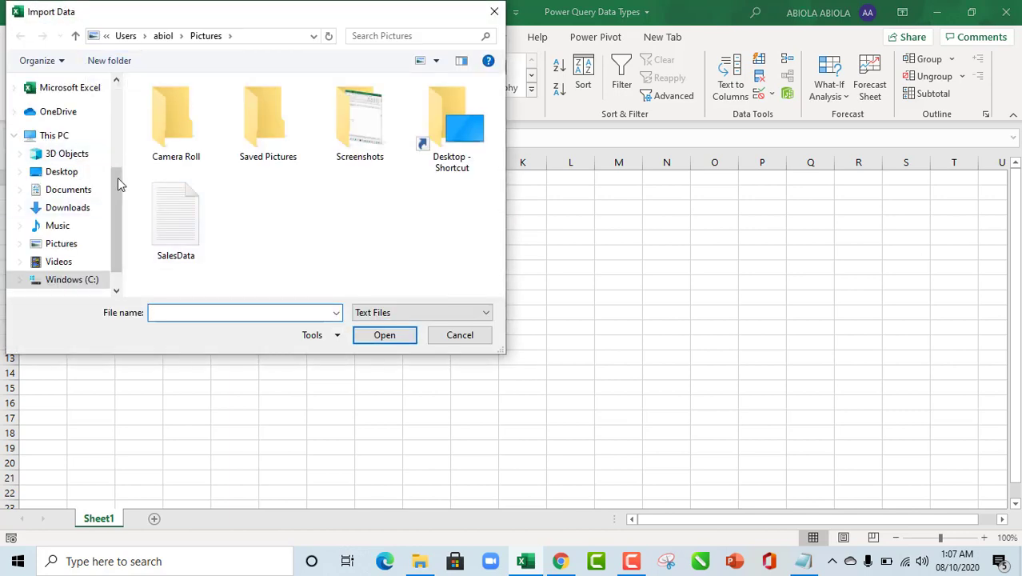
{"action": "double_click", "coordinate": [166, 210]}
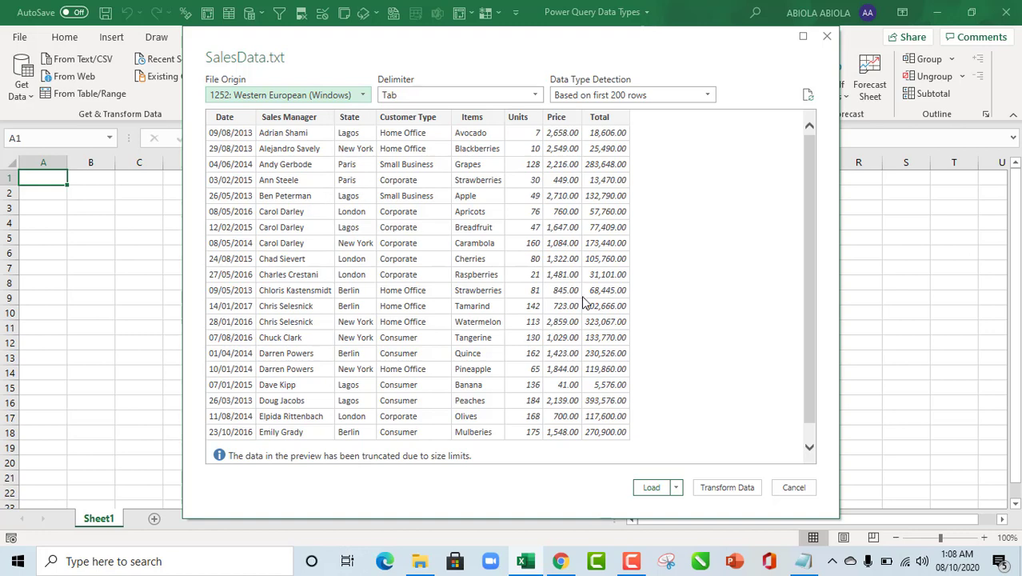
{"action": "left_click", "coordinate": [728, 488]}
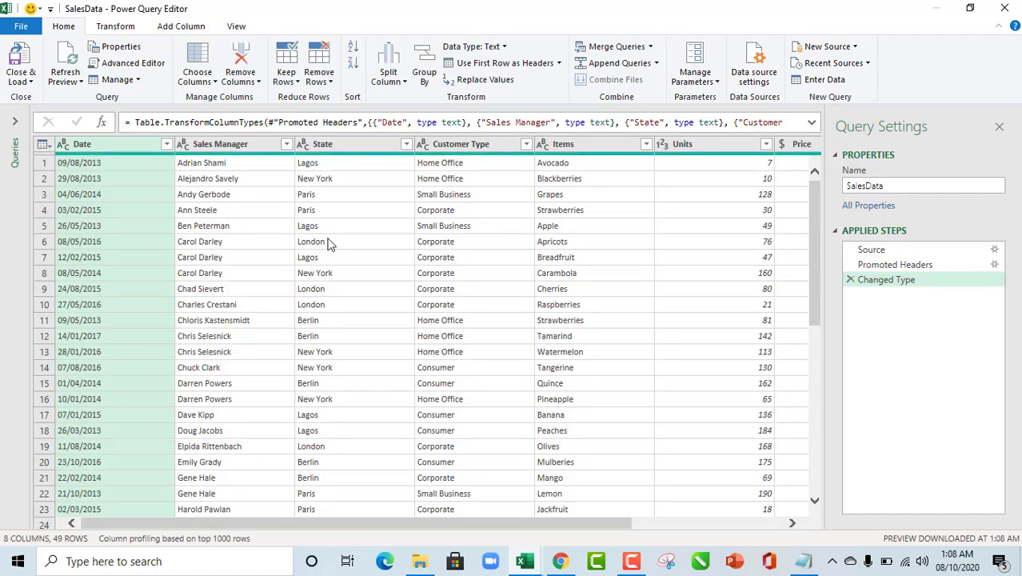
Combine all columns from Date through Total into a basic data type named SalesRecords, using Sales Manager as the display column
{"action": "left_click", "coordinate": [803, 562]}
{"action": "left_click", "coordinate": [804, 563]}
{"action": "left_click_drag", "start_coordinate": [488, 528], "coordinate": [726, 509]}
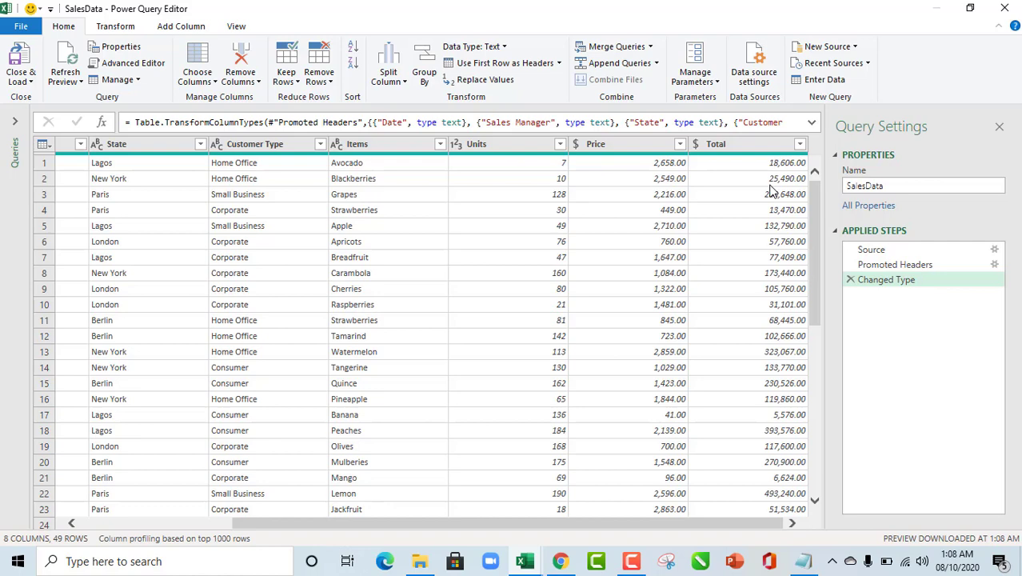
{"action": "left_click", "coordinate": [734, 149], "text": "shift"}
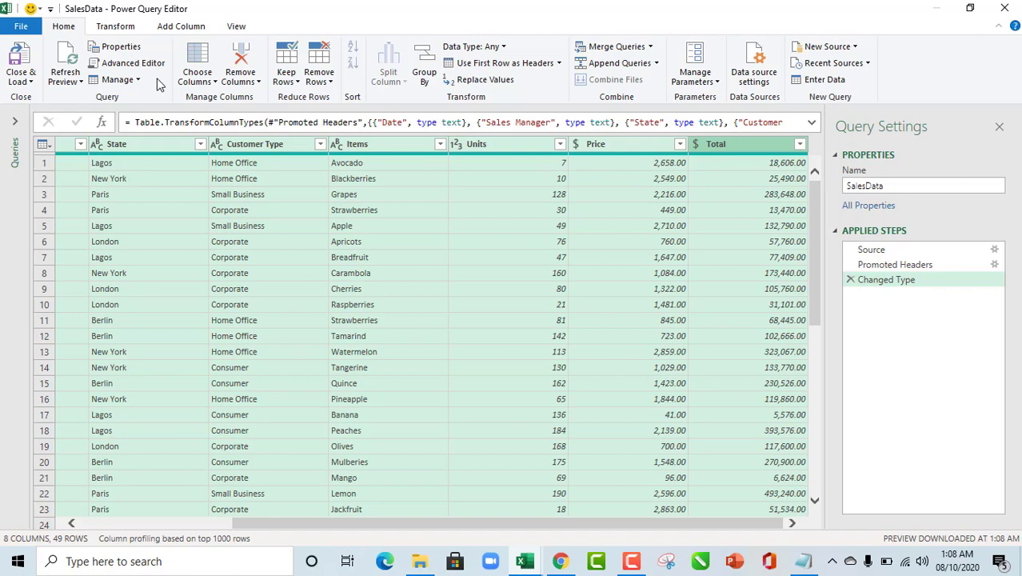
{"action": "left_click", "coordinate": [116, 27]}
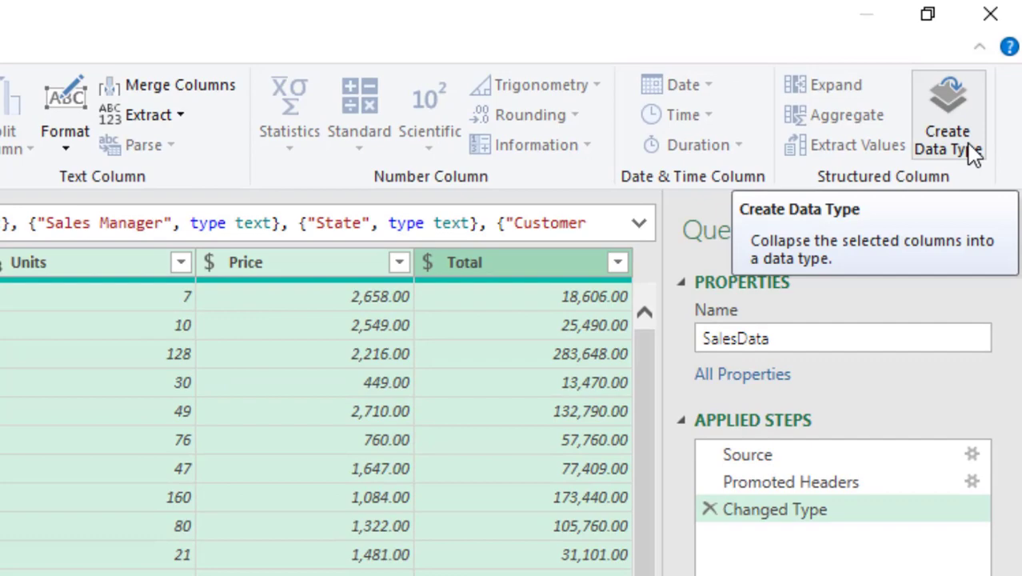
{"action": "left_click", "coordinate": [972, 152]}
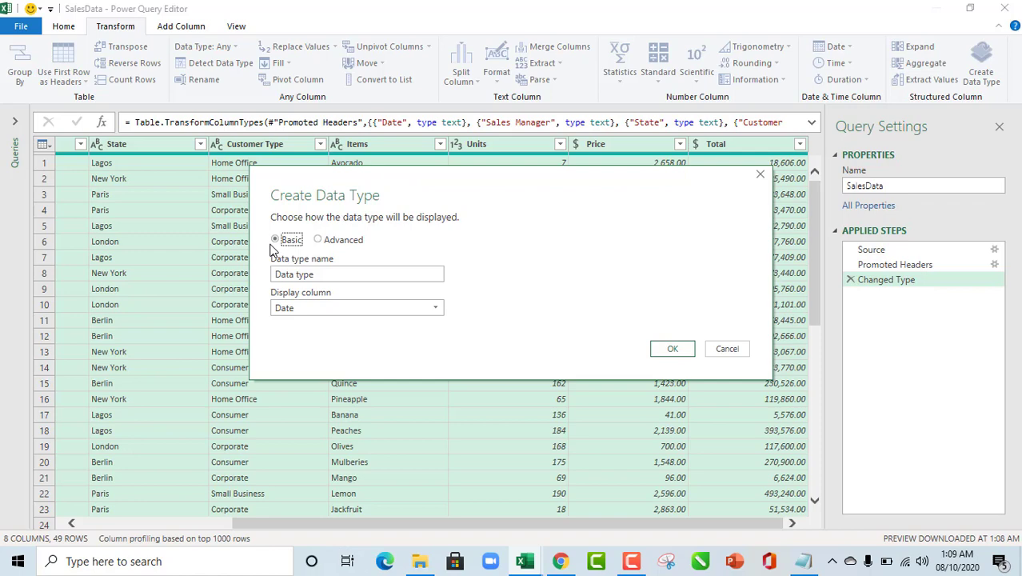
{"action": "left_click", "coordinate": [325, 275]}
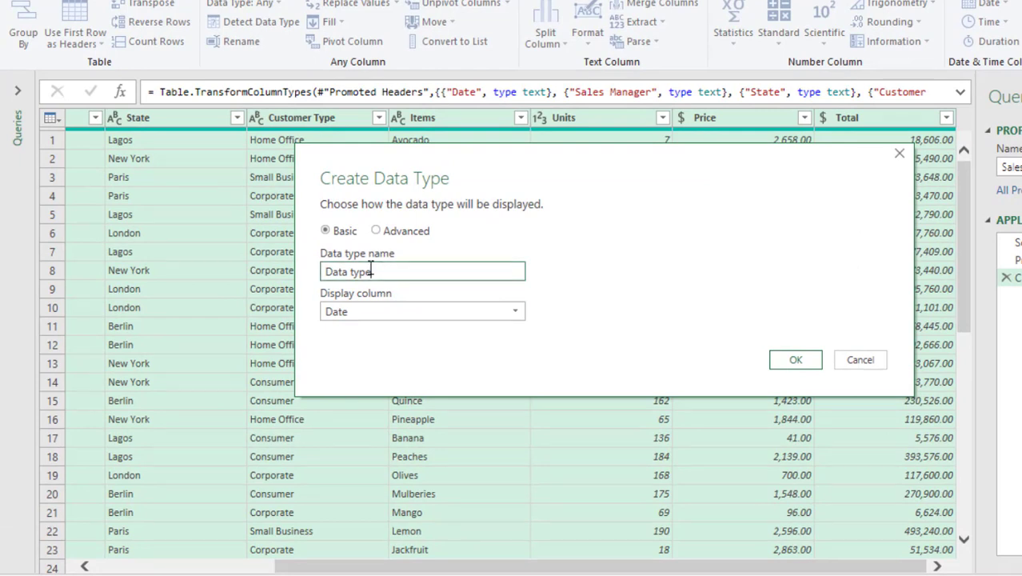
{"action": "left_click_drag", "start_coordinate": [417, 272], "coordinate": [114, 272]}
{"action": "type", "text": "Sale"}
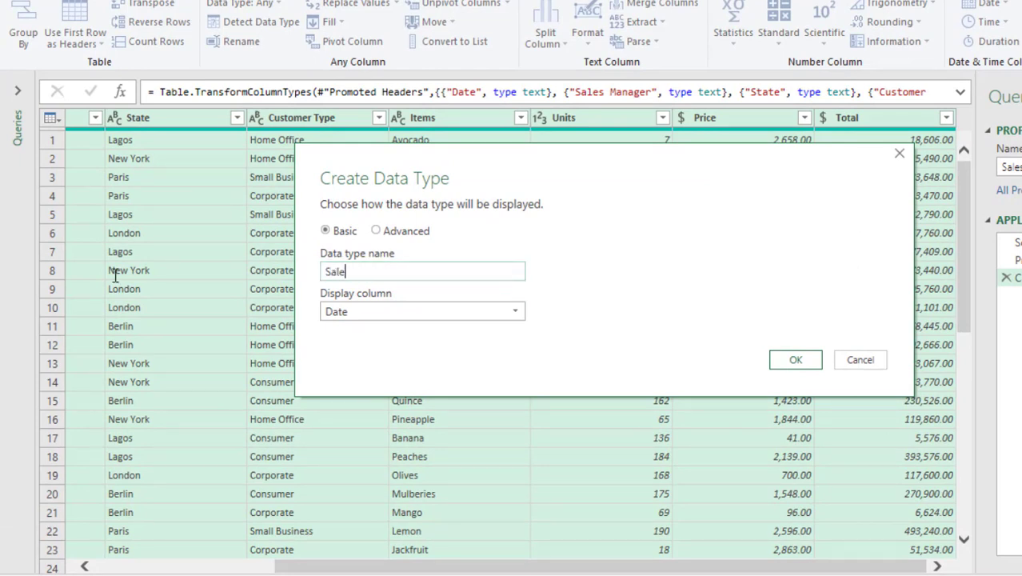
{"action": "type", "text": "sRecords"}
{"action": "left_click", "coordinate": [371, 314]}
{"action": "left_click", "coordinate": [365, 351]}
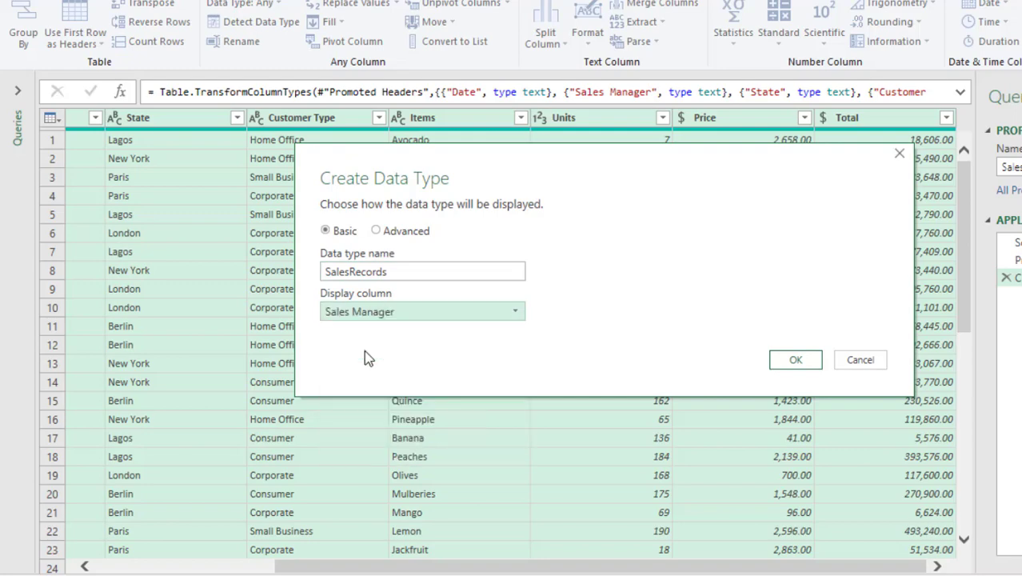
{"action": "left_click", "coordinate": [811, 362]}
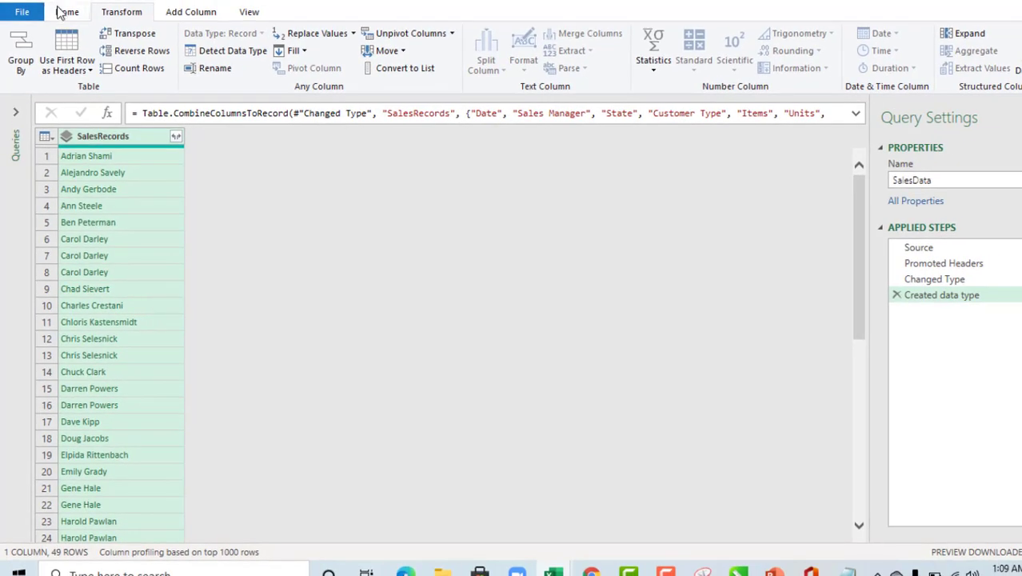
Close the query editor and load the query as a table into the existing worksheet at cell A1
{"action": "left_click", "coordinate": [64, 12]}
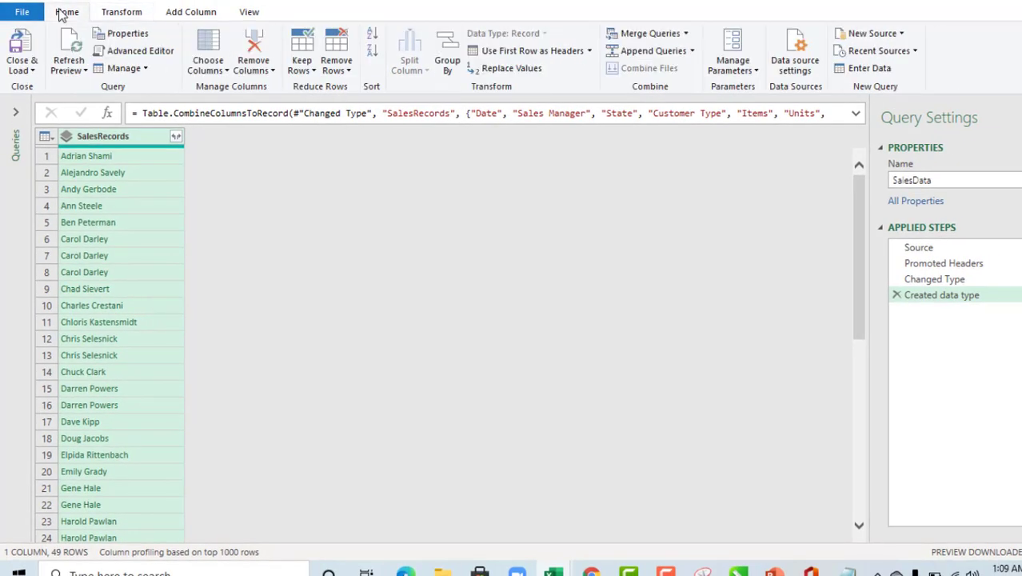
{"action": "left_click", "coordinate": [22, 70]}
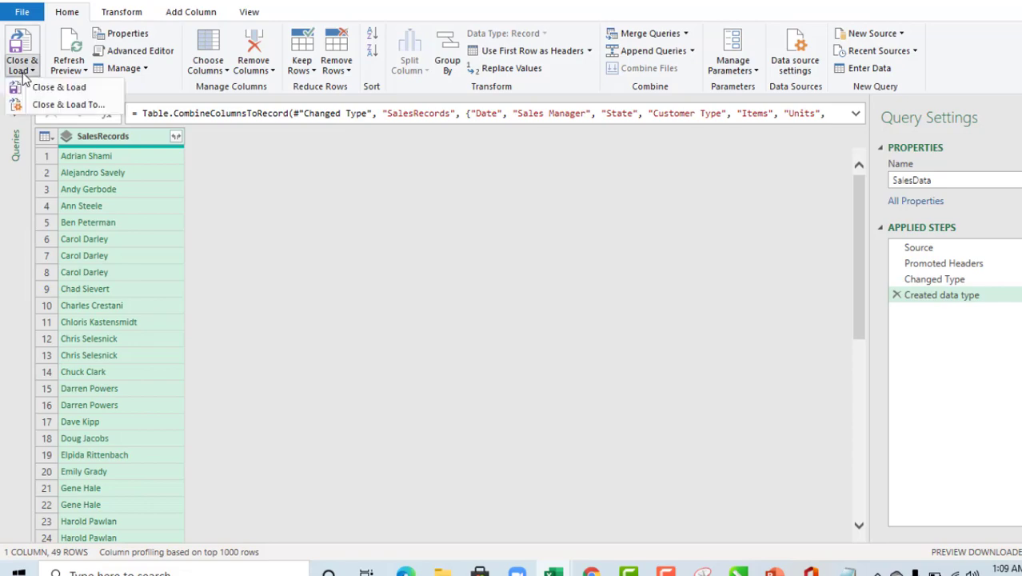
{"action": "left_click", "coordinate": [60, 106]}
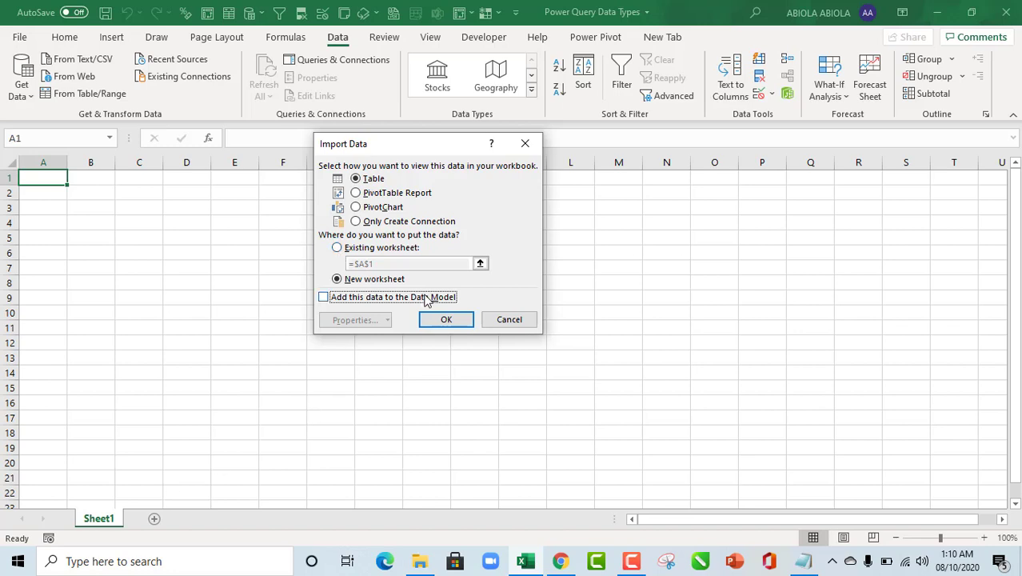
{"action": "left_click", "coordinate": [336, 248]}
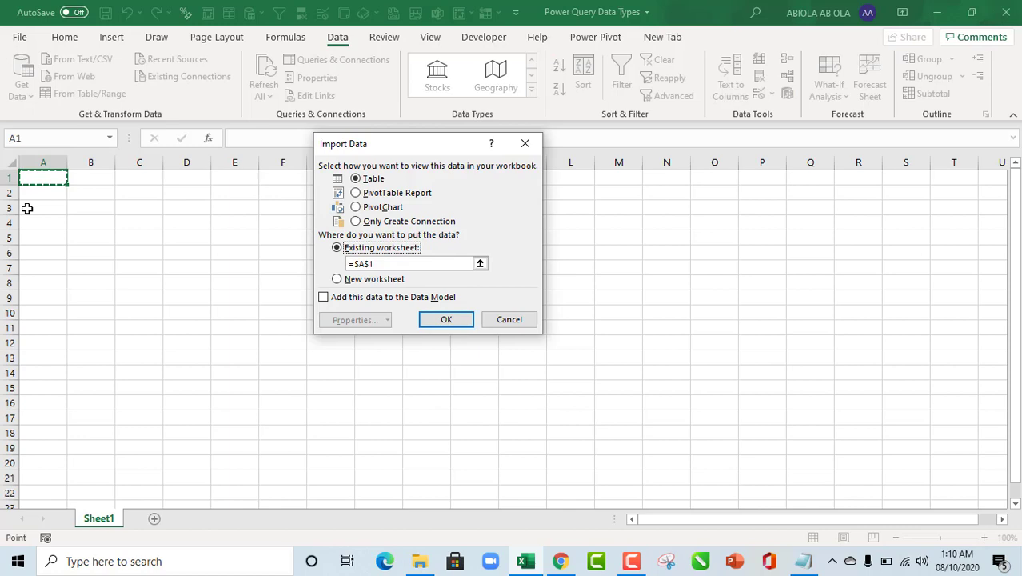
{"action": "left_click", "coordinate": [456, 320]}
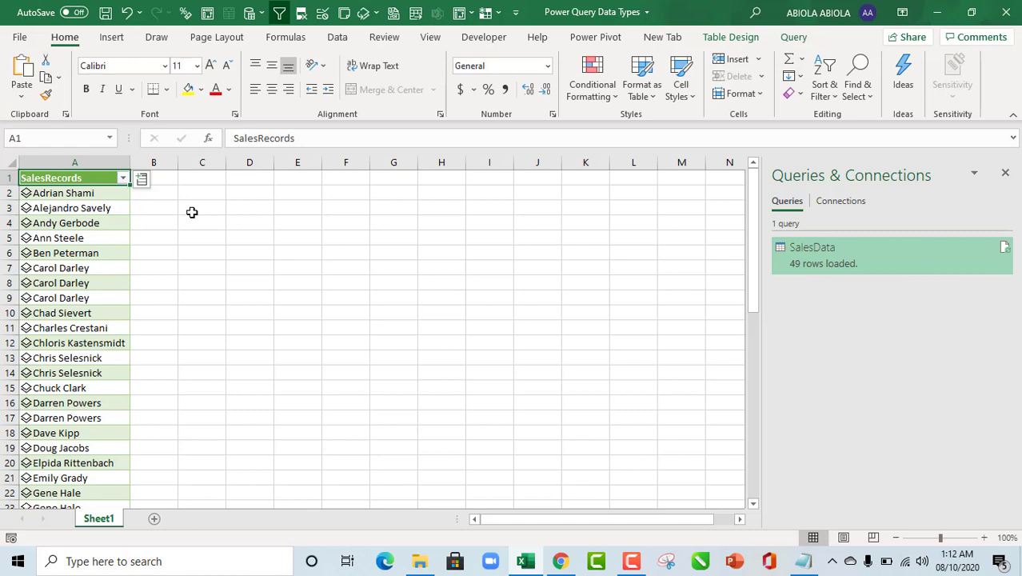
Extract the Items field to the grid from the data card in A2 and autofit column B
{"action": "left_click", "coordinate": [27, 197]}
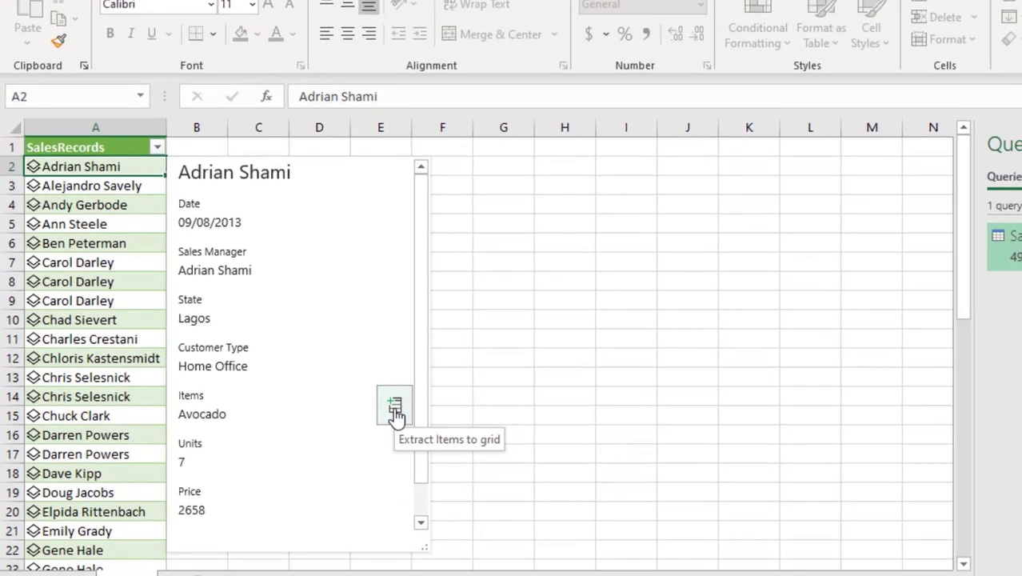
{"action": "left_click", "coordinate": [308, 380]}
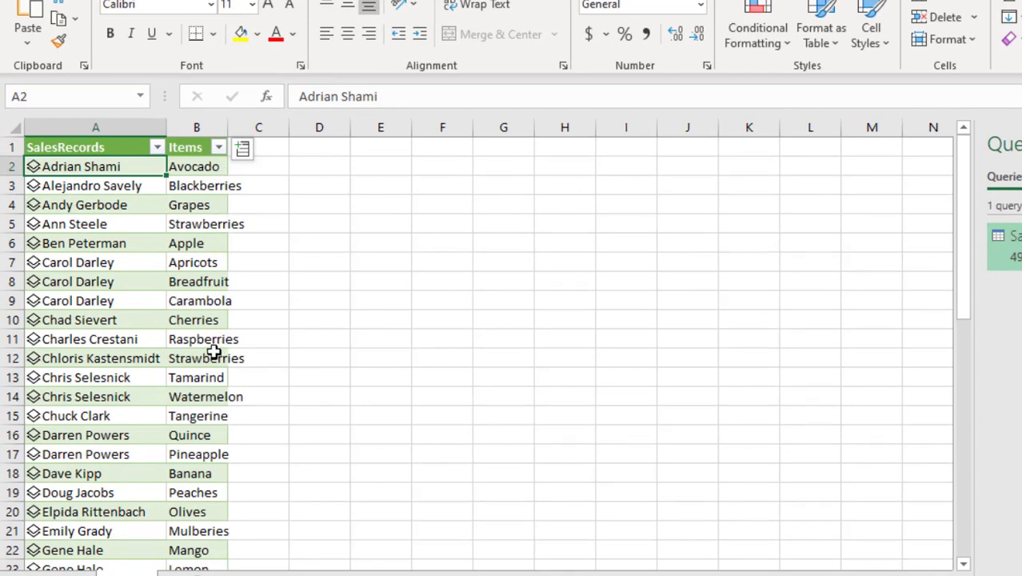
{"action": "double_click", "coordinate": [227, 128]}
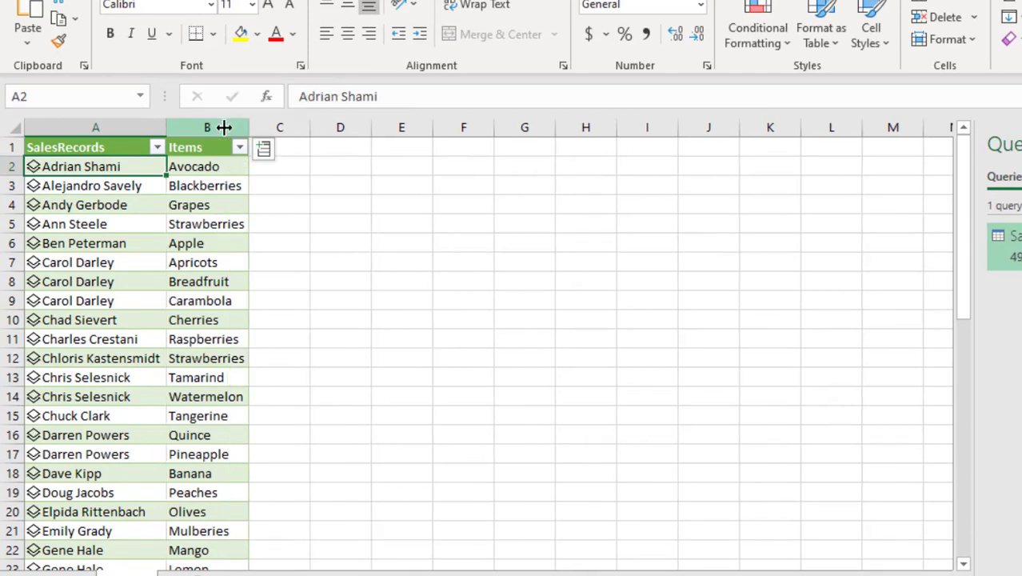
Add the Units and State fields of the SalesRecords data type as new table columns
{"action": "left_click", "coordinate": [265, 151]}
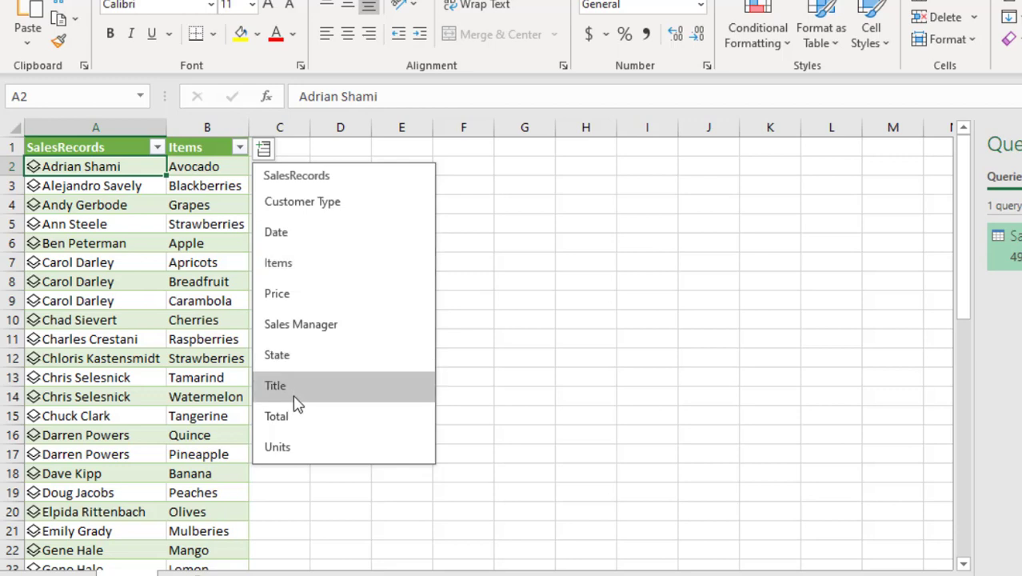
{"action": "left_click", "coordinate": [289, 440]}
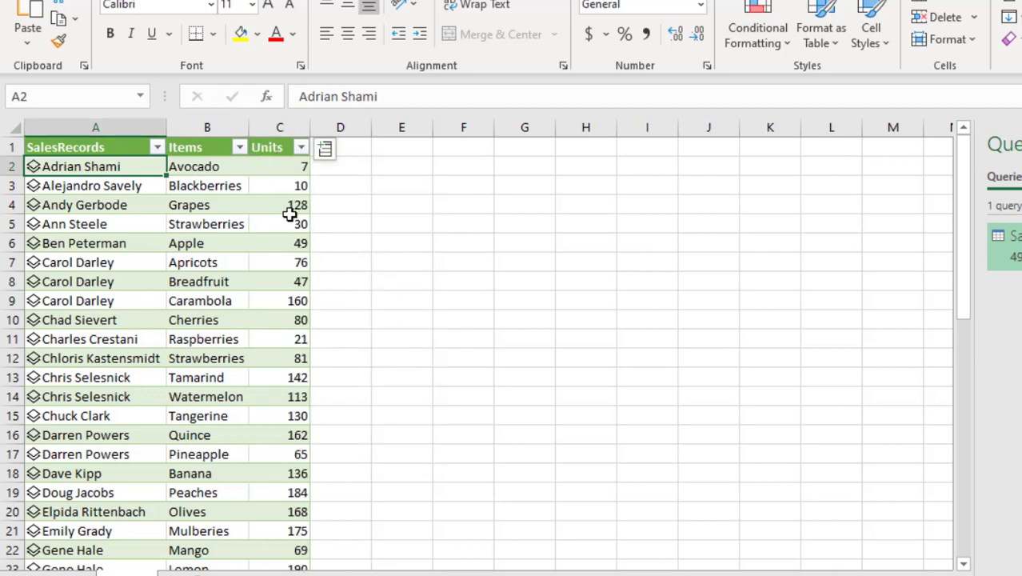
{"action": "left_click", "coordinate": [325, 150]}
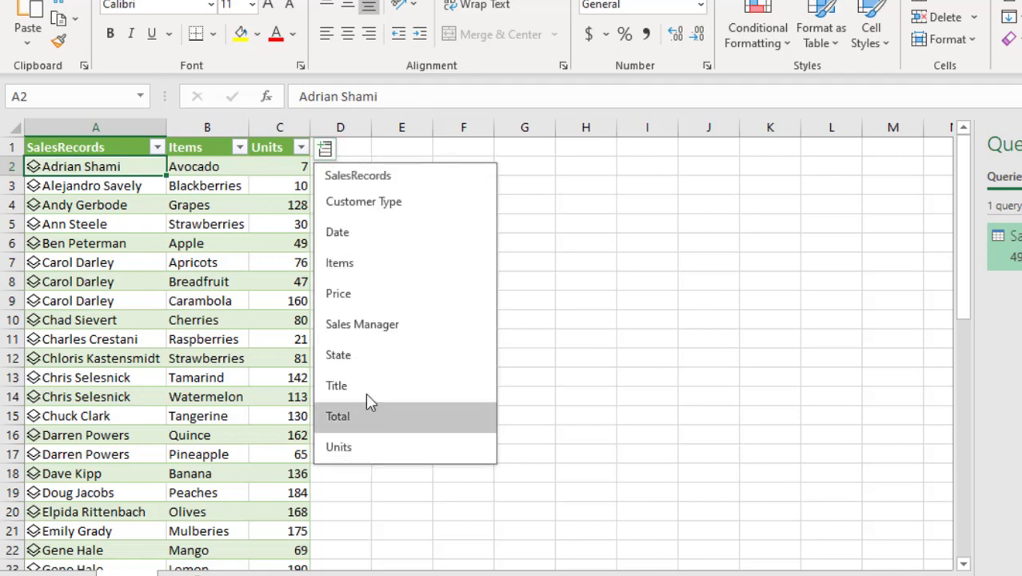
{"action": "left_click", "coordinate": [342, 359]}
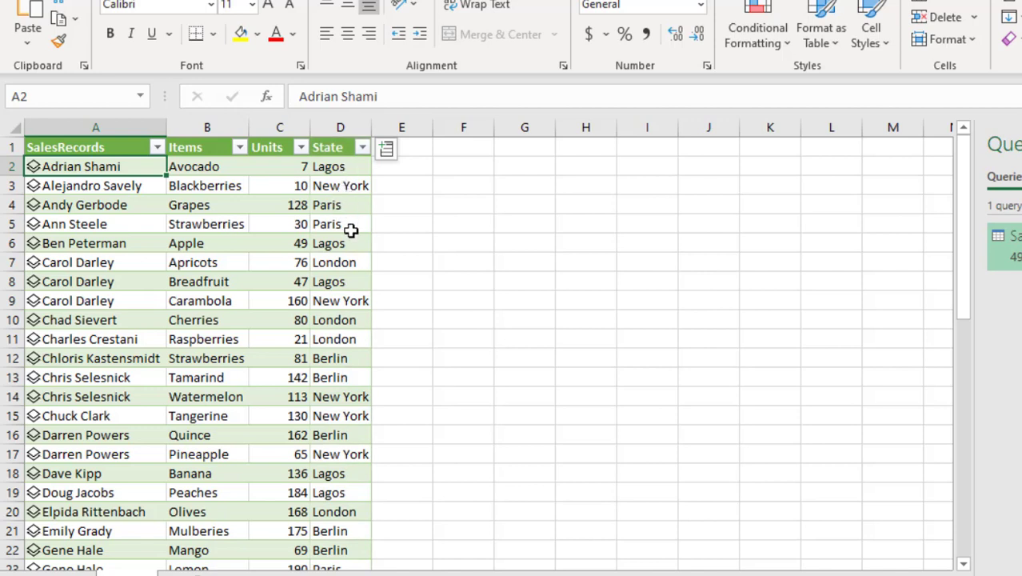
Add the Customer Type field by entering its name as the header in E1, and autofit column E
{"action": "left_click", "coordinate": [410, 167]}
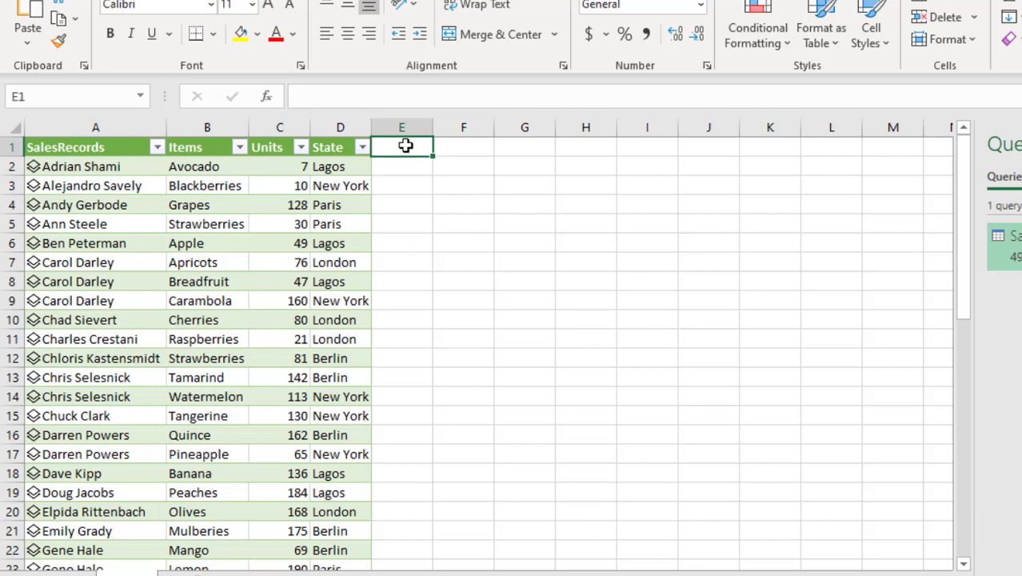
{"action": "left_click", "coordinate": [346, 147]}
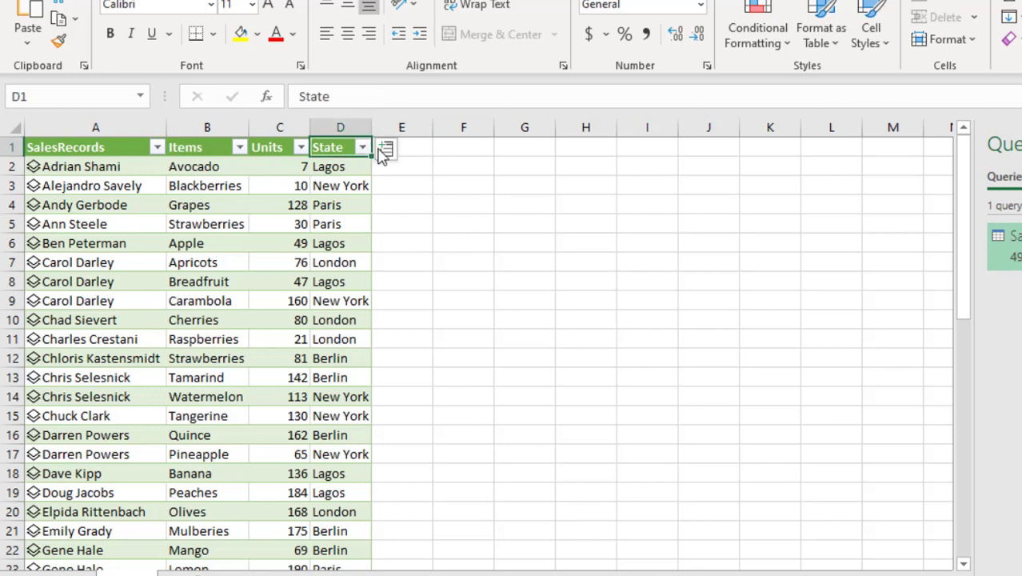
{"action": "left_click", "coordinate": [386, 148]}
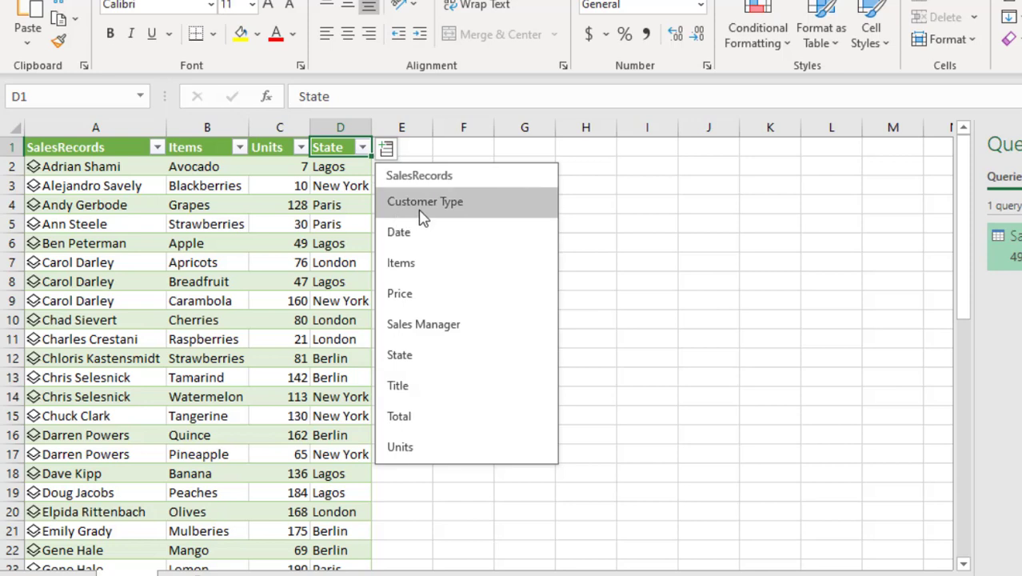
{"action": "left_click", "coordinate": [418, 152]}
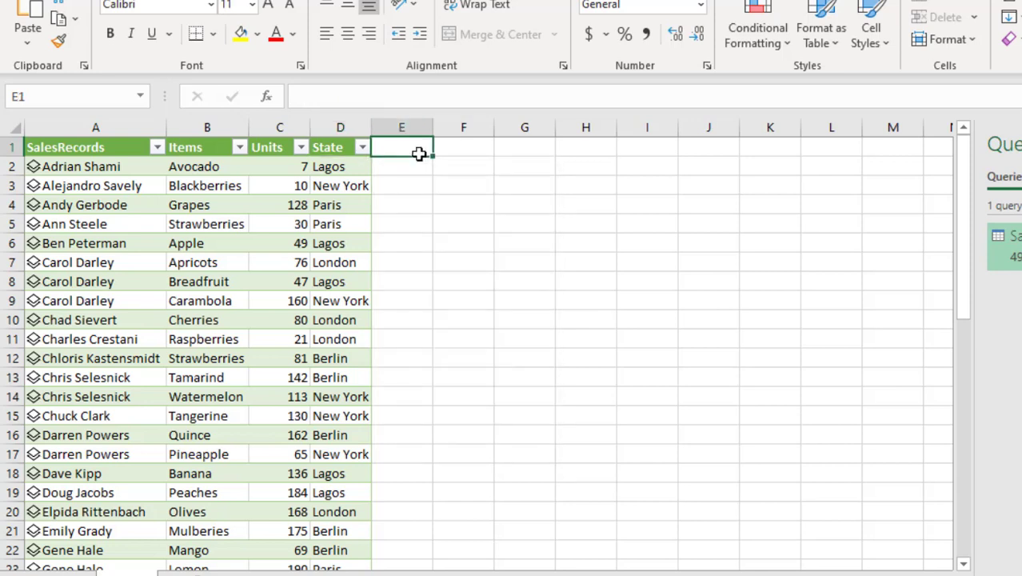
{"action": "type", "text": "customer Type"}
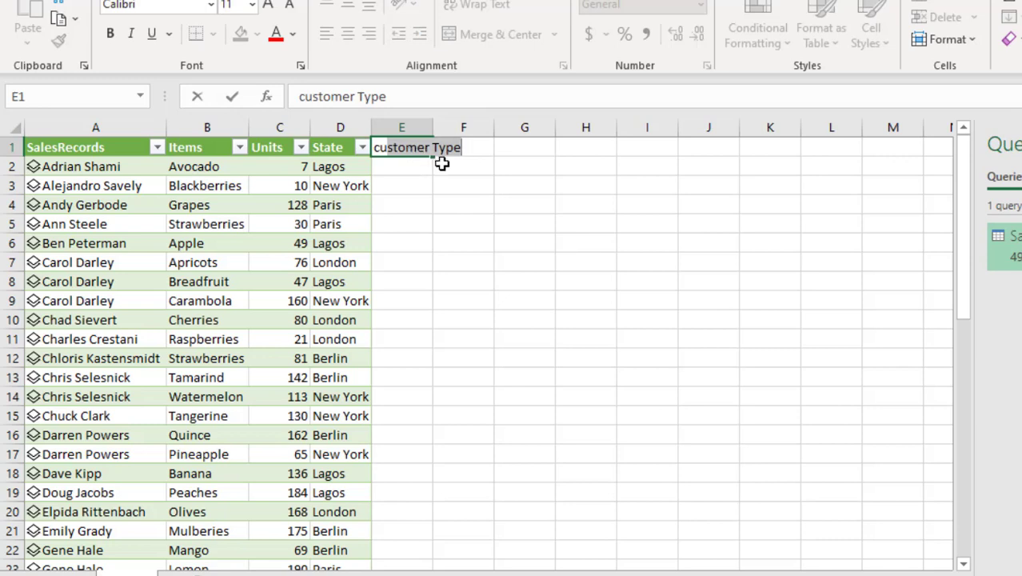
{"action": "key", "text": "Return"}
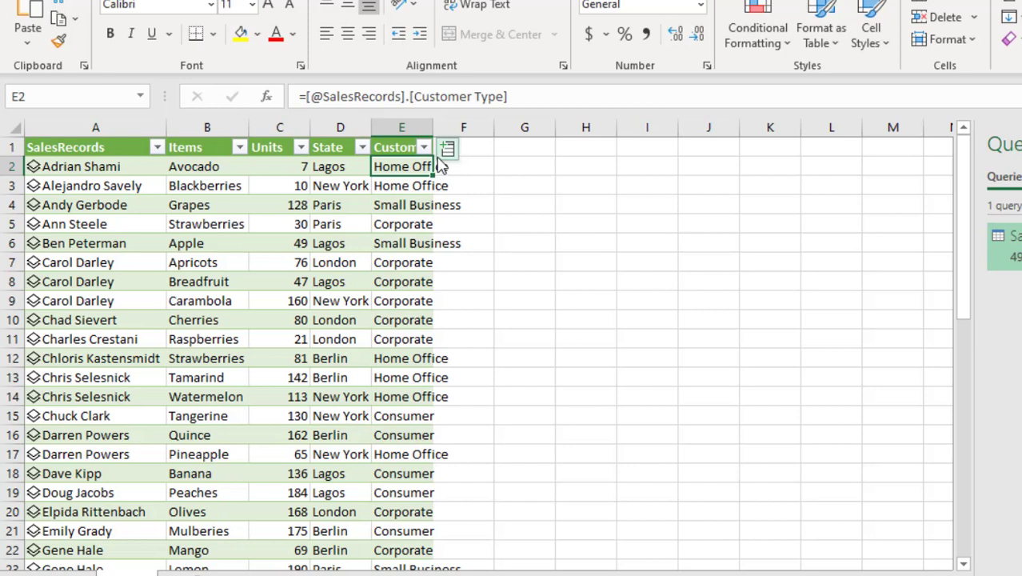
{"action": "double_click", "coordinate": [433, 128]}
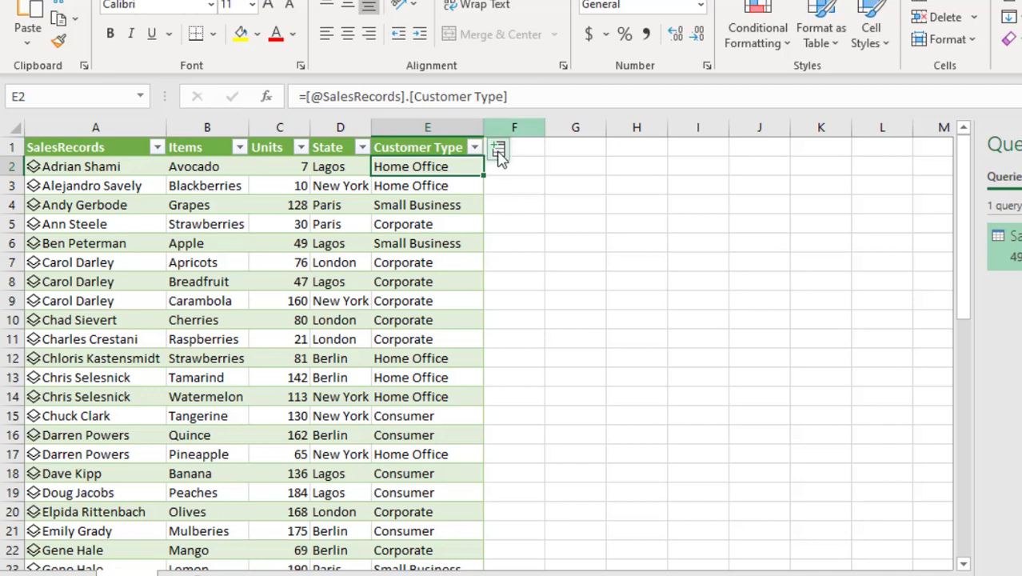
Add the Total field of the SalesRecords data type by entering its name as the header in F1
{"action": "left_click", "coordinate": [522, 151]}
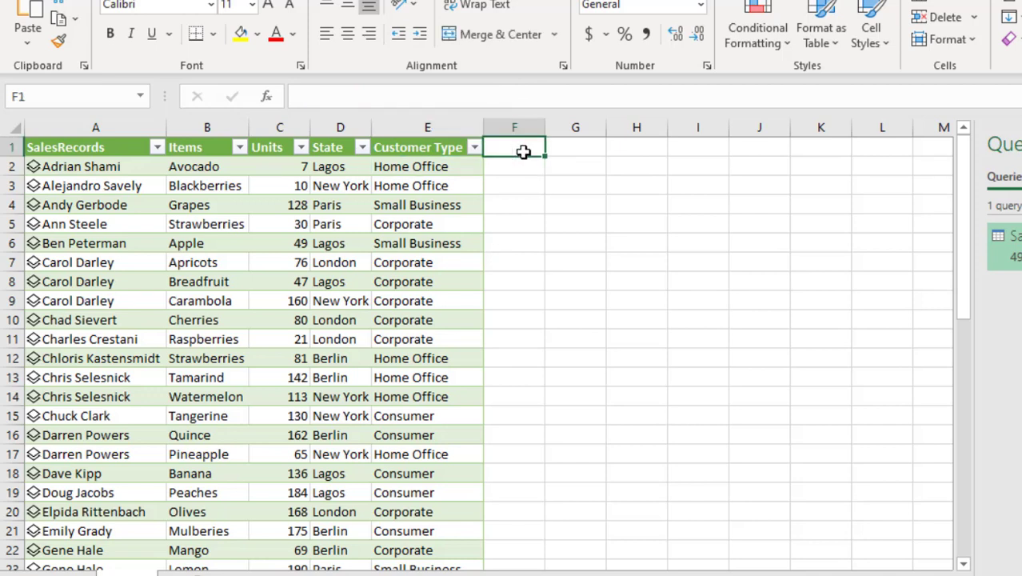
{"action": "type", "text": "total"}
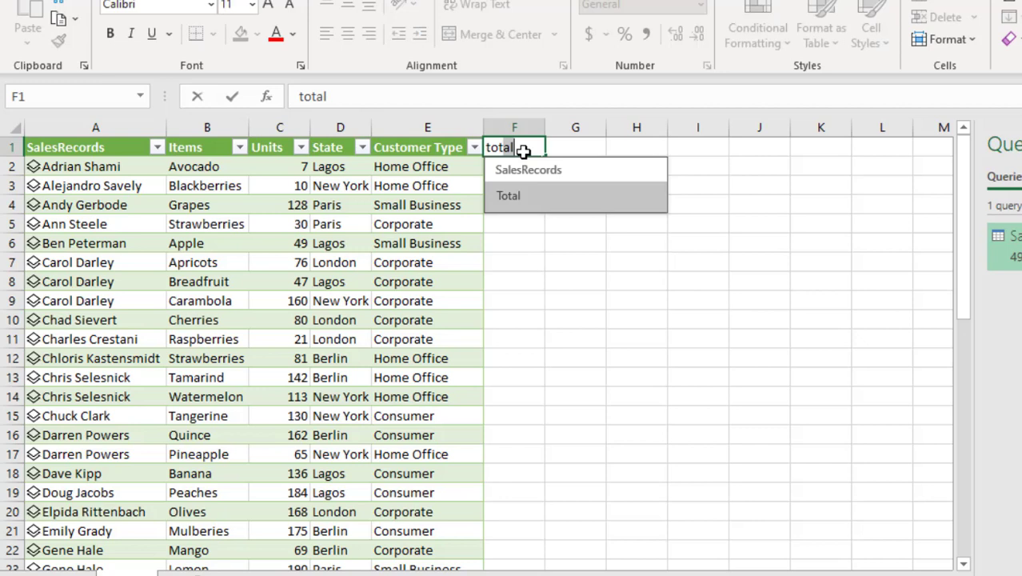
{"action": "key", "text": "Tab"}
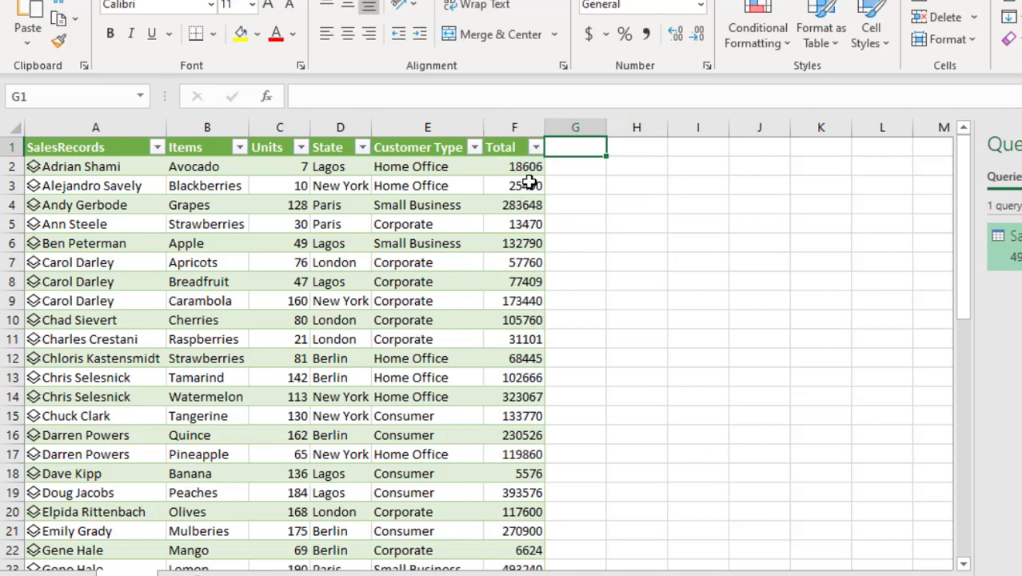
{"action": "left_click", "coordinate": [574, 171]}
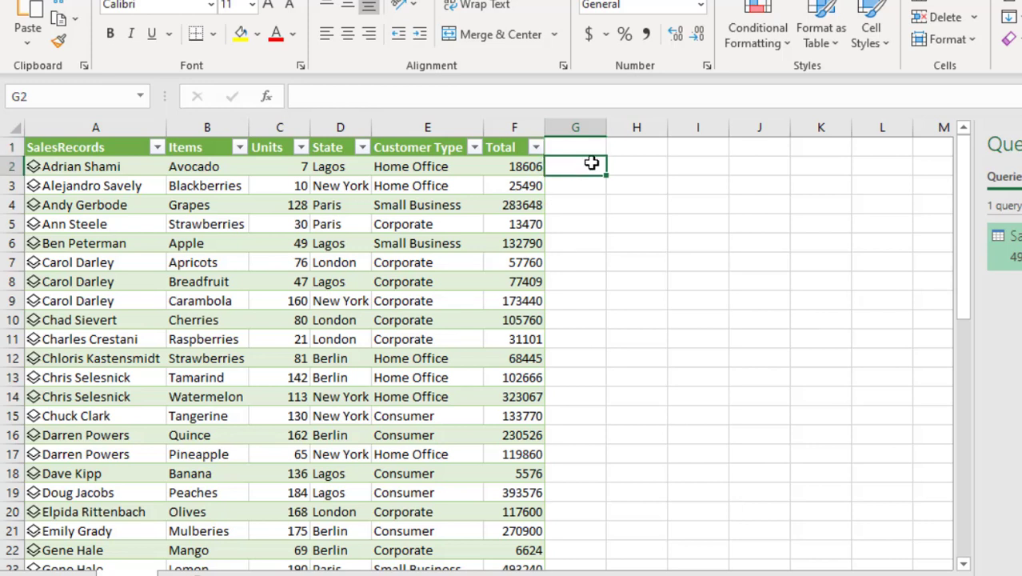
{"action": "type", "text": "="}
{"action": "key", "text": "Left"}
{"action": "key", "text": "Left"}
{"action": "key", "text": "Left"}
{"action": "key", "text": "Left"}
{"action": "key", "text": "Left"}
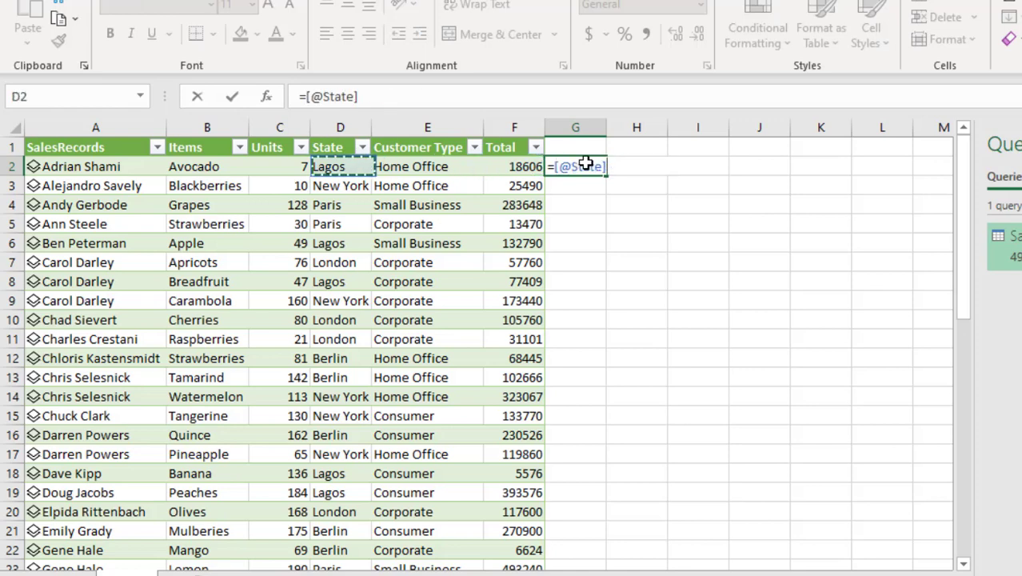
{"action": "key", "text": "Left"}
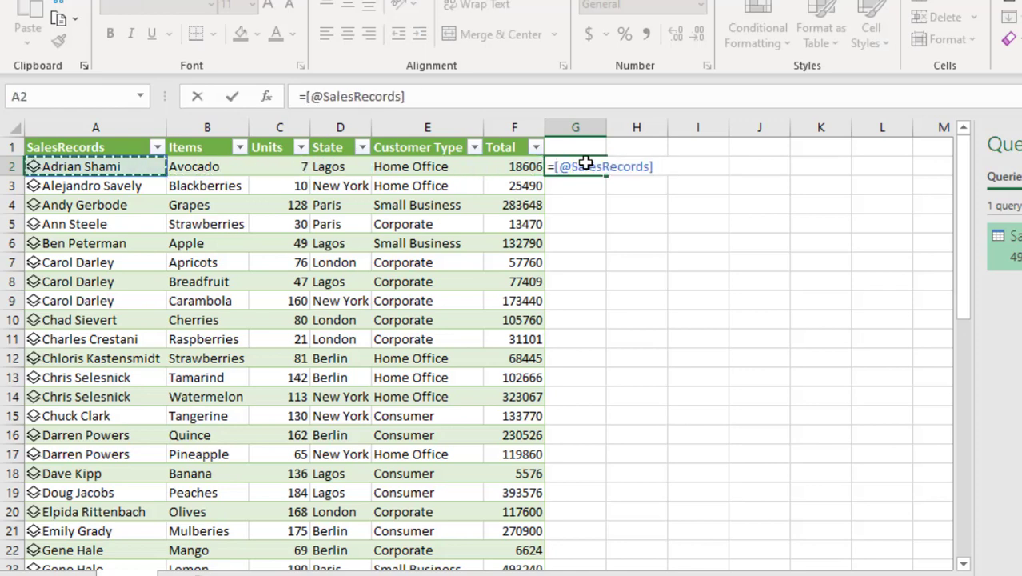
{"action": "key", "text": "Return"}
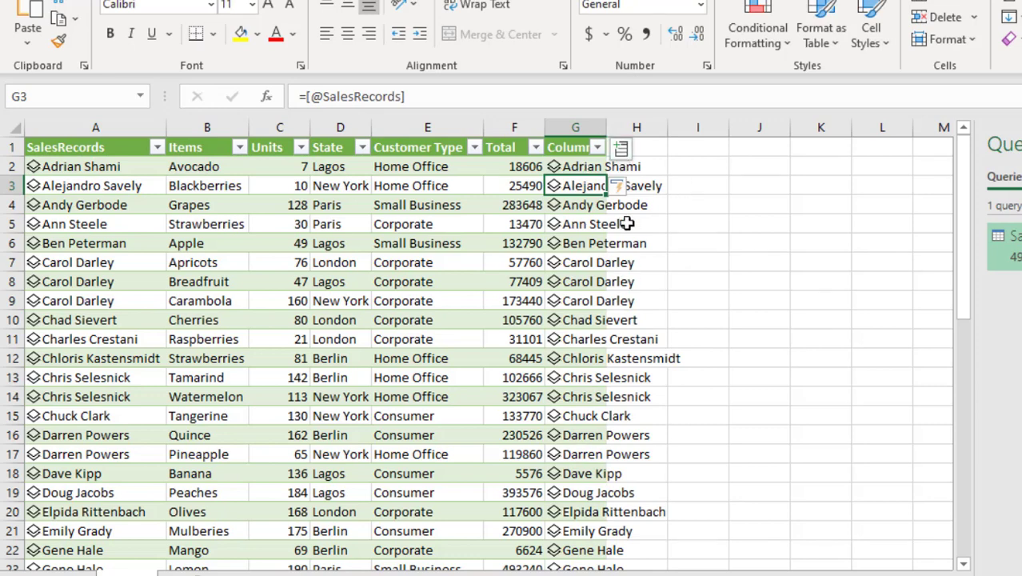
{"action": "double_click", "coordinate": [605, 135]}
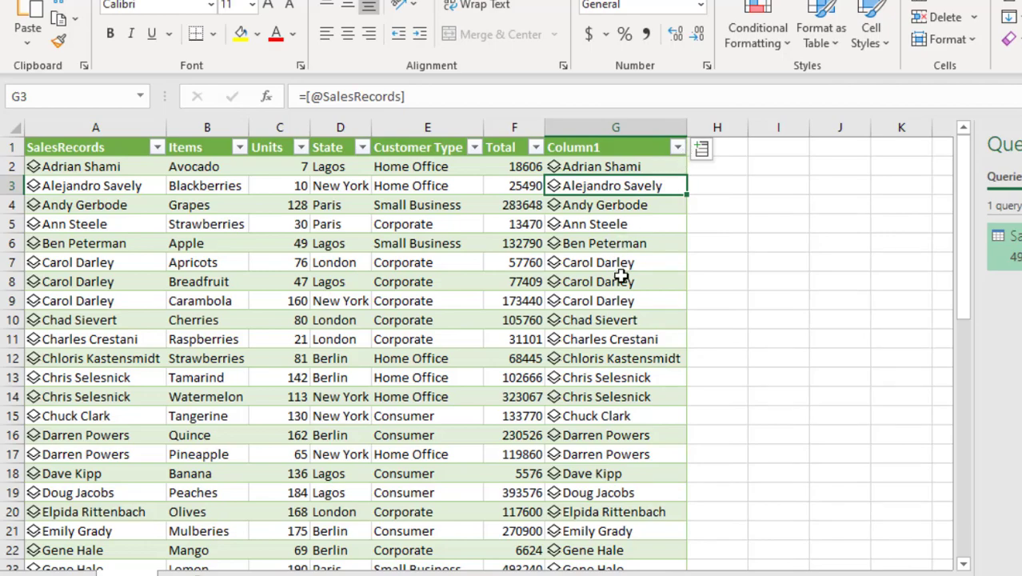